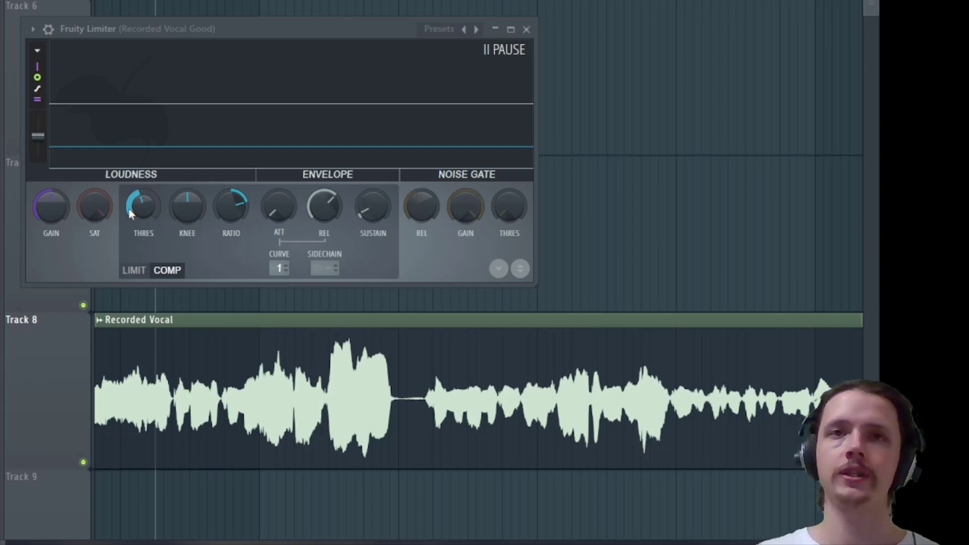
- Play the vocal through Fruity Limiter to check its compression, then stop playback and close the plugin
key("space")
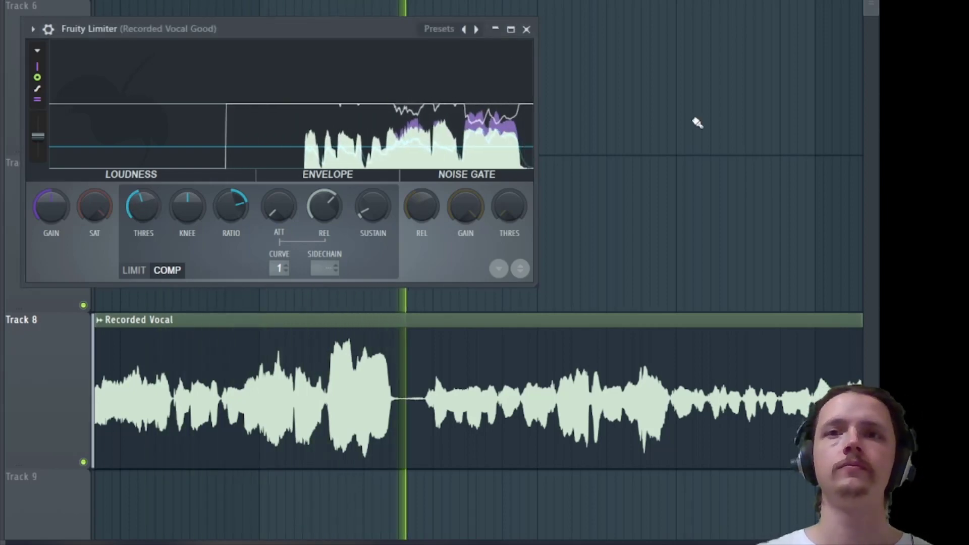
key("space")
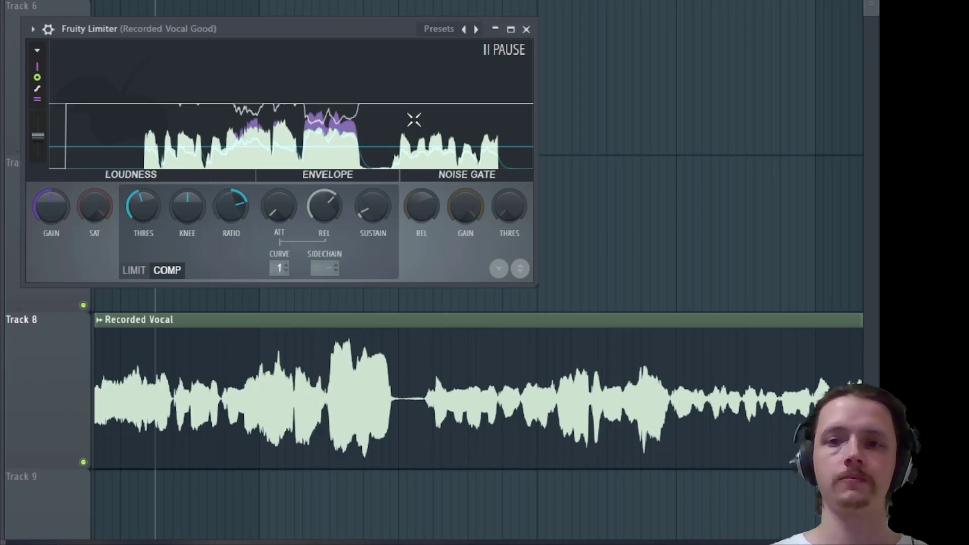
left_click(526, 29)
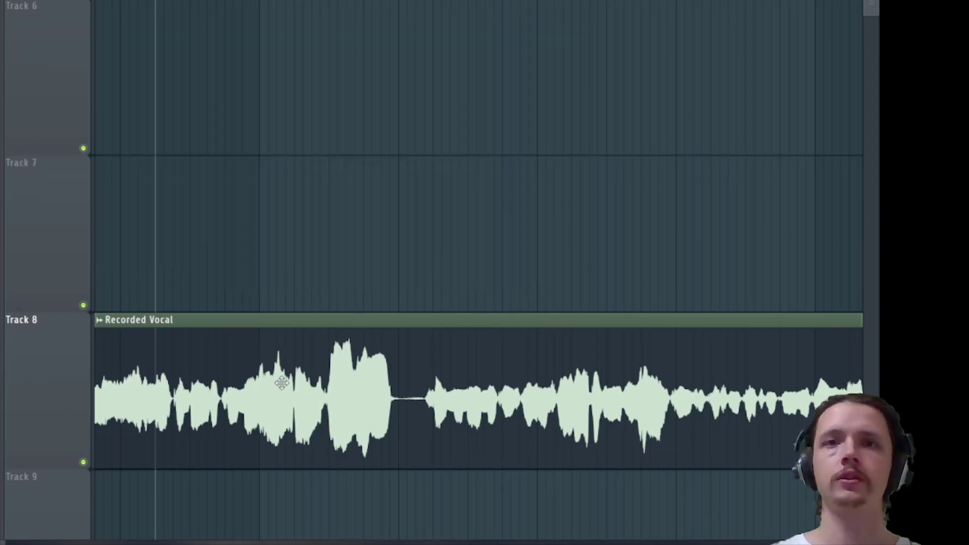
- Open the Recorded Vocal clip's sample in the Edison audio editor and show its volume envelope
double_click(278, 379)
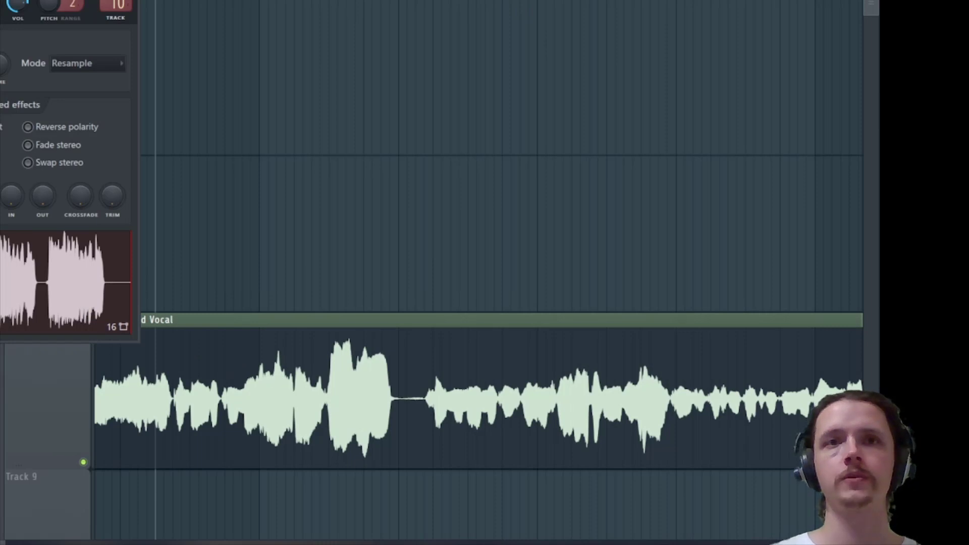
right_click(1, 263)
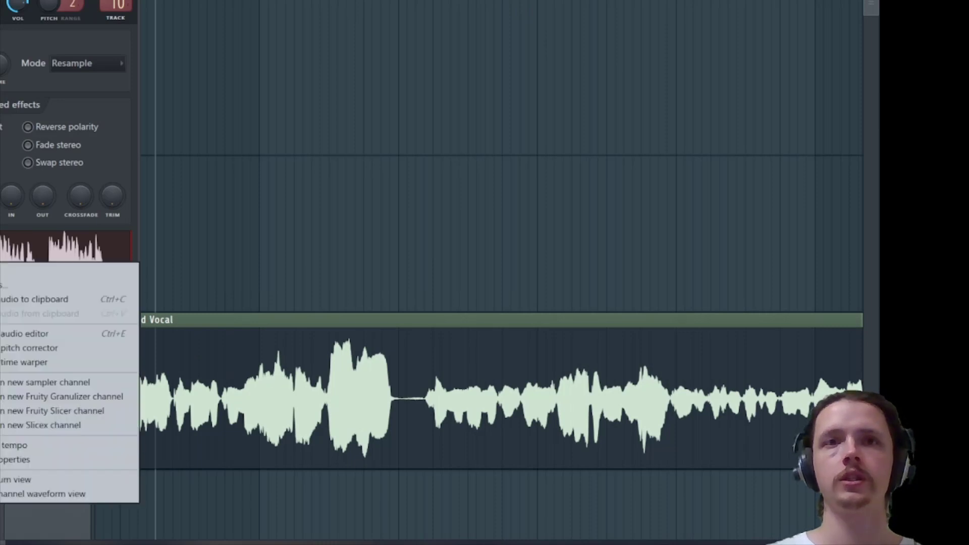
left_click(2, 337)
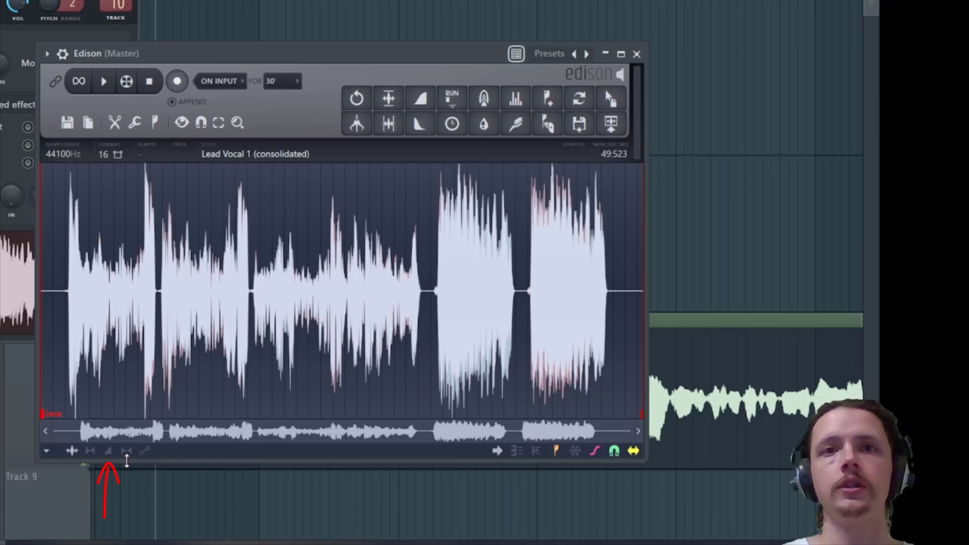
left_click(109, 452)
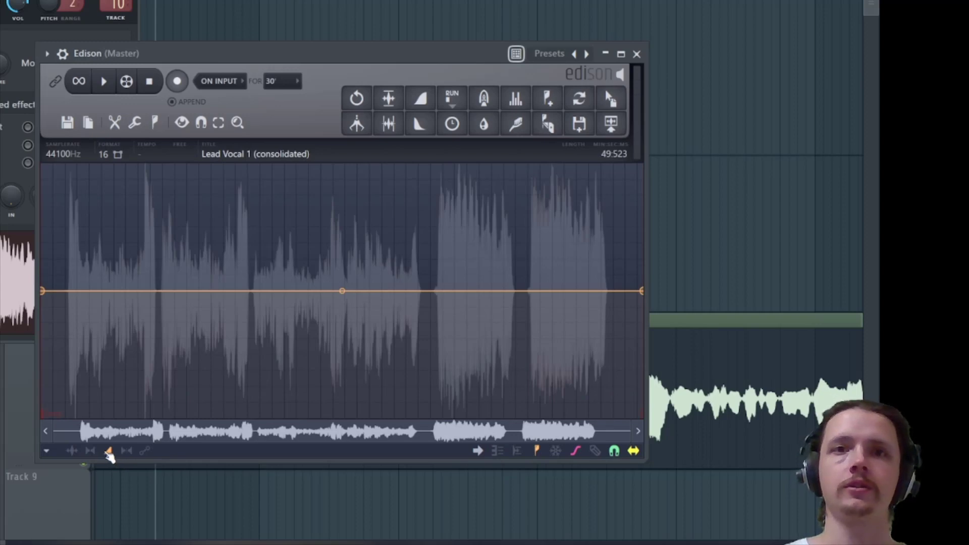
- Add volume envelope points that dip the level over the two loud peaks at the start of the first phrase
scroll(64, 309, "up", 5)
right_click(64, 309)
left_click_drag(64, 309, 79, 292)
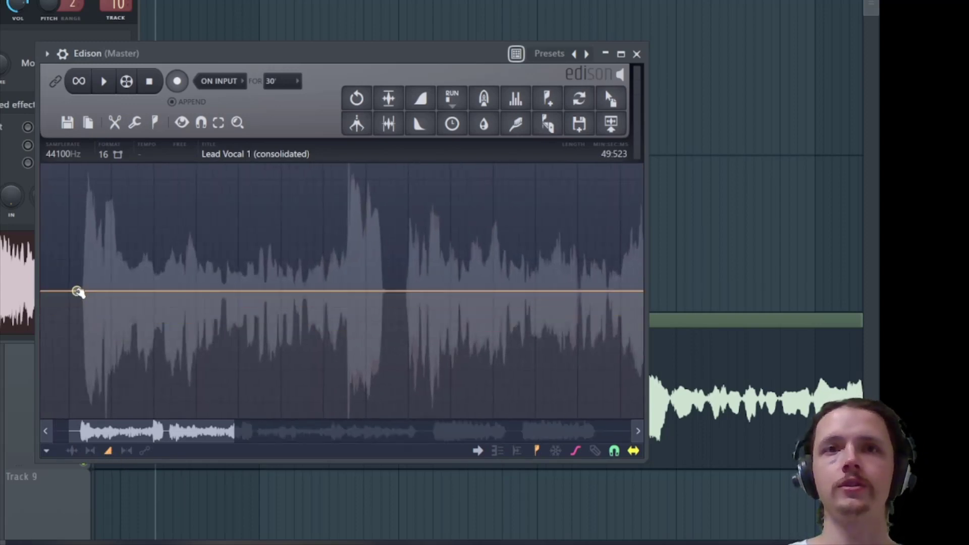
right_click(89, 352)
right_click(99, 291)
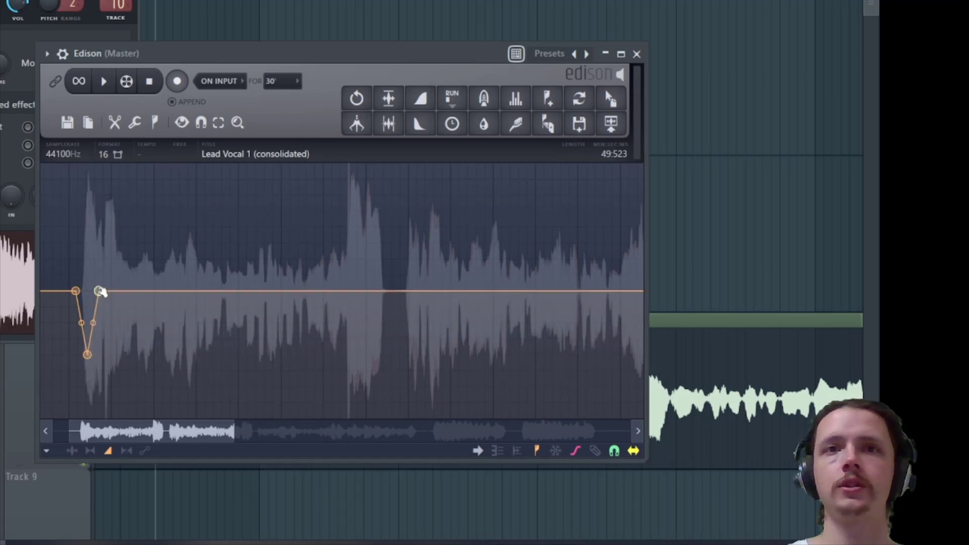
right_click(102, 339)
mouse_move(102, 339)
left_mouse_down()
mouse_move(106, 354)
mouse_move(106, 338)
left_mouse_up()
right_click(114, 291)
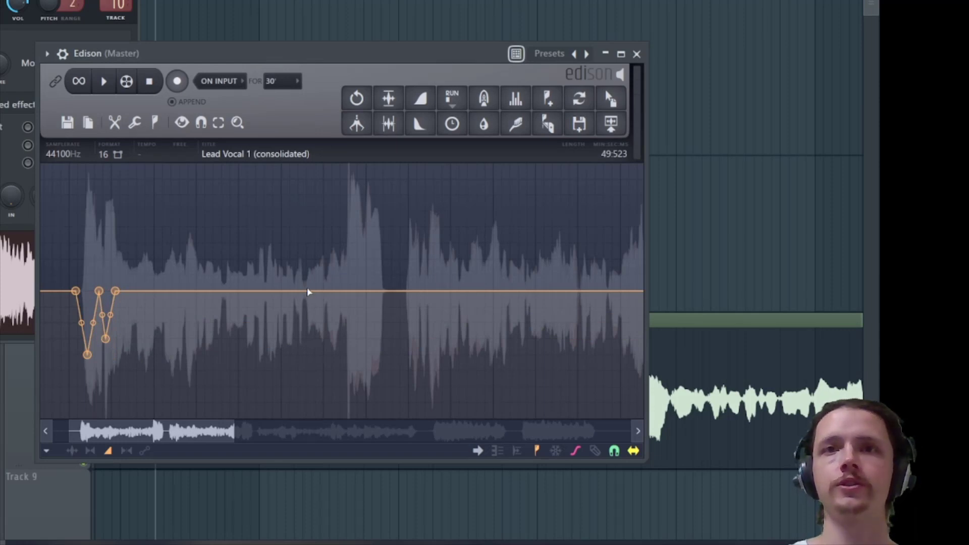
- Add a wider volume envelope dip over the loud ending of the first phrase, returning to full level before the gap
right_click(343, 292)
right_click(349, 308)
left_click_drag(349, 308, 349, 371)
right_click(380, 340)
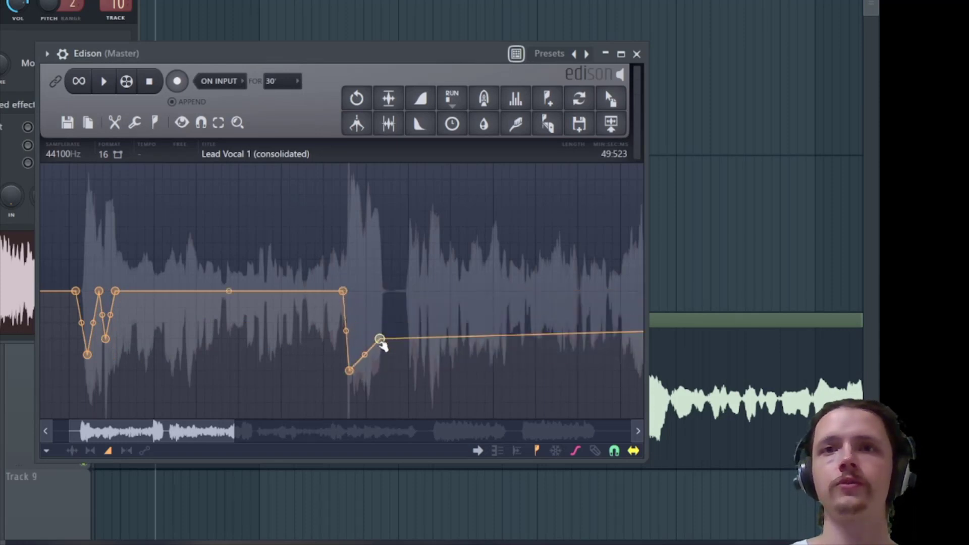
left_click_drag(380, 341, 378, 354)
right_click(383, 292)
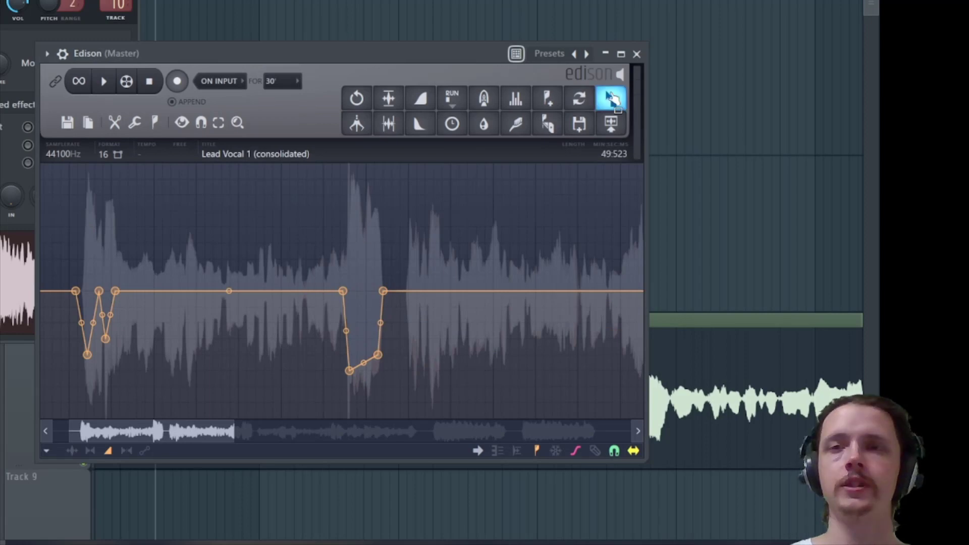
- Place the edited audio from Edison on the playlist track below the original vocal and close Edison
left_click_drag(608, 94, 209, 229)
left_click(638, 55)
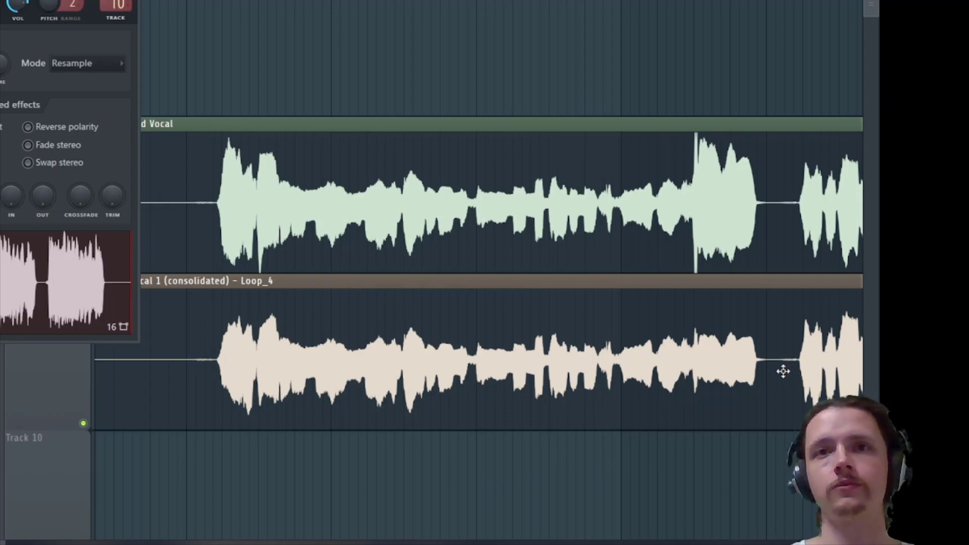
- Switch to the browser to view the Waves Vocal Rider product page, then return to FL Studio
key("alt+Tab")
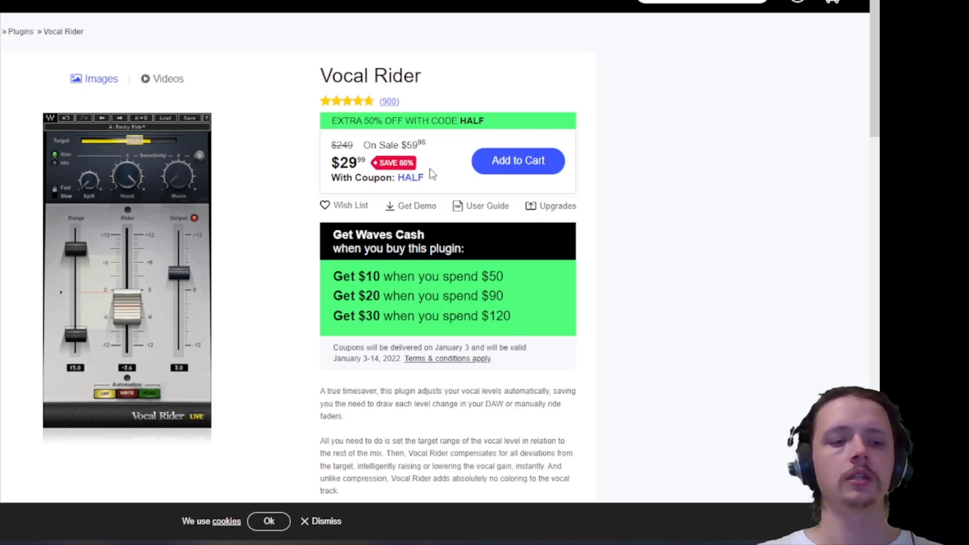
key("alt+Tab")
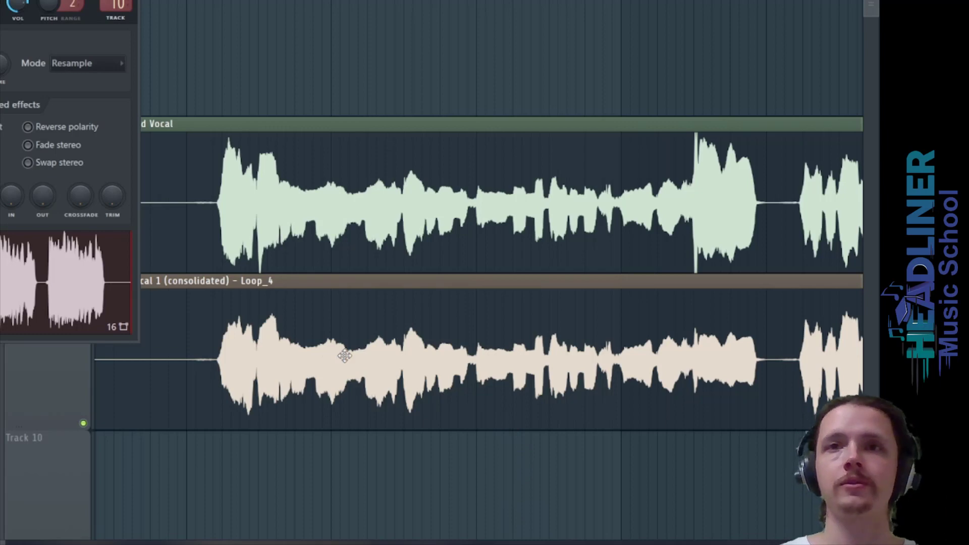
- Delete the edited vocal clip and load Patcher with the Vocal Rider preset in slot 1 of the Recorded Vocal Good mixer track
right_click(591, 333)
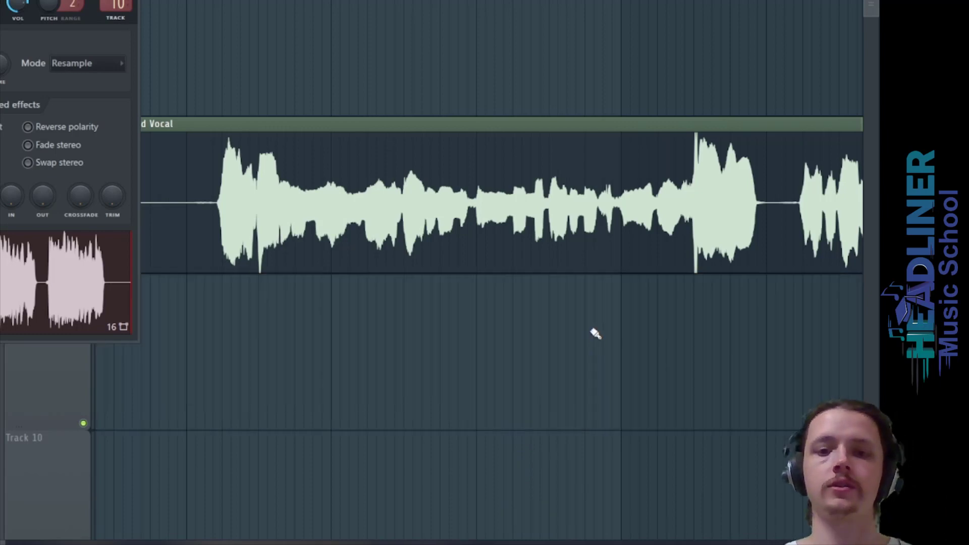
key("F9")
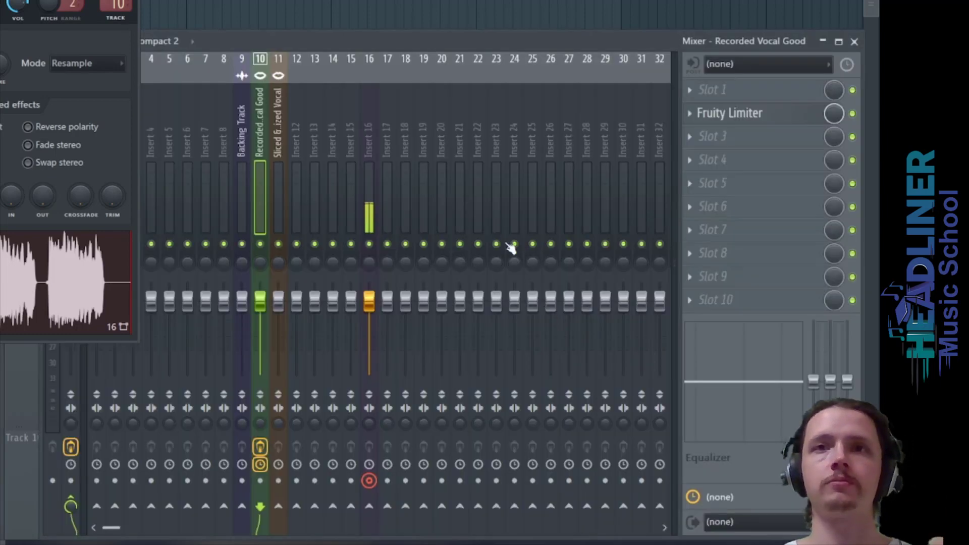
left_click(776, 95)
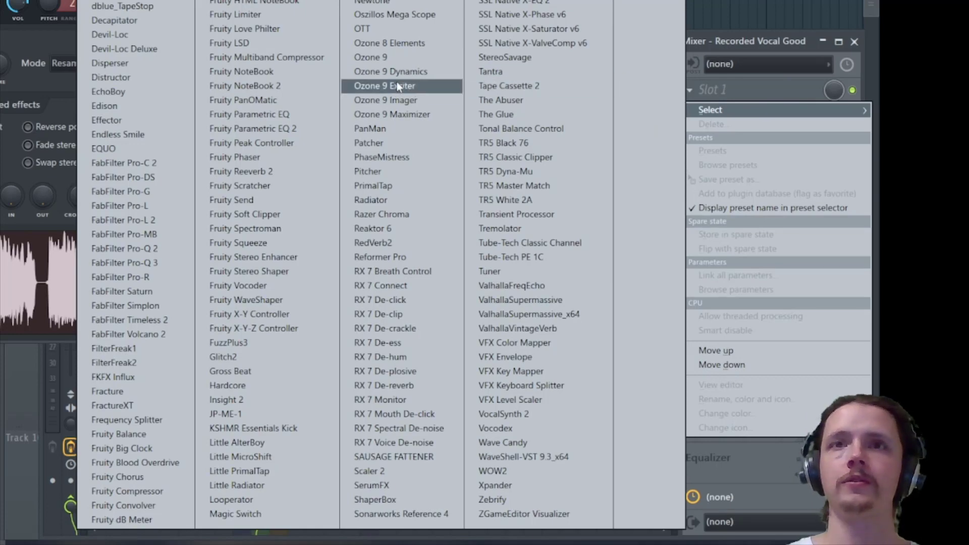
left_click(386, 143)
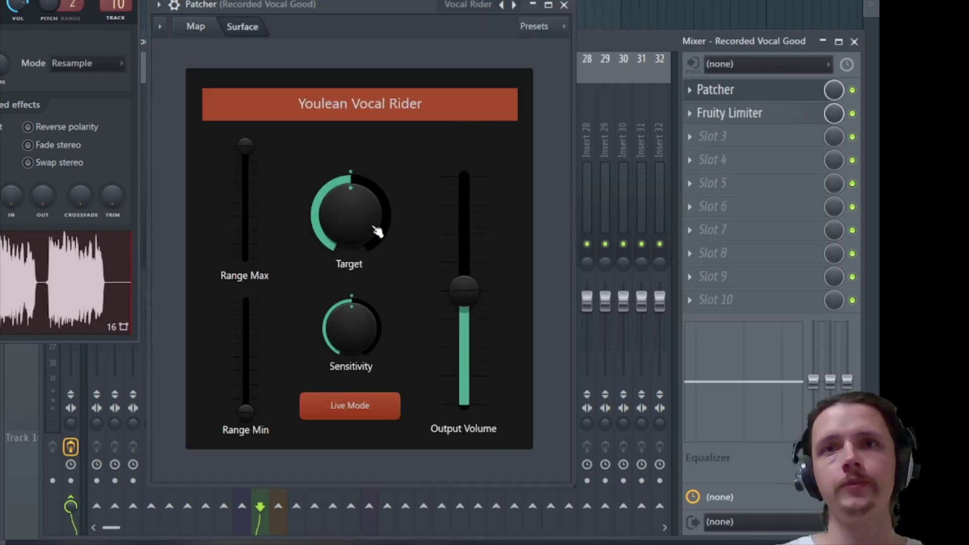
- Raise the Youlean Vocal Rider's Target and turn its Sensitivity up to nearly maximum, then close the plugin and mixer
left_click_drag(365, 244, 365, 217)
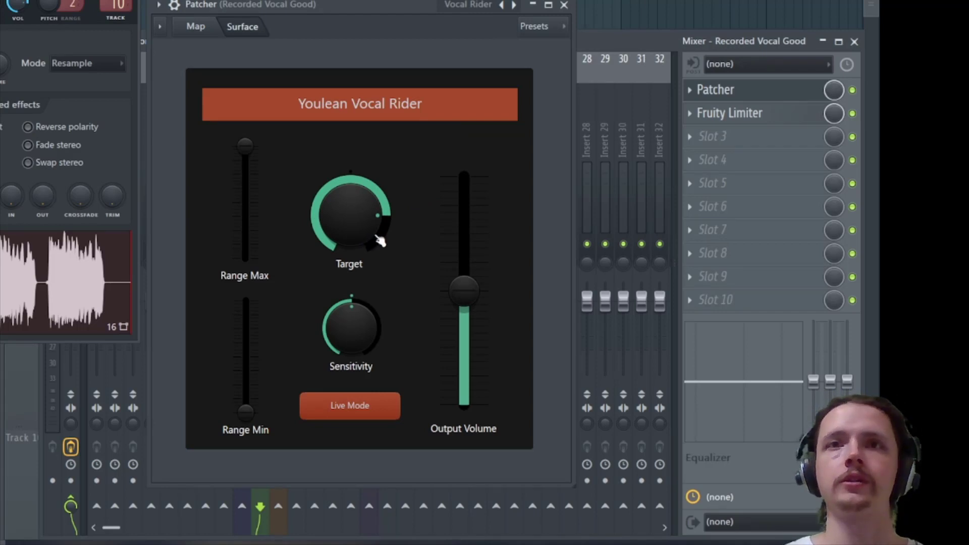
left_click_drag(354, 339, 354, 310)
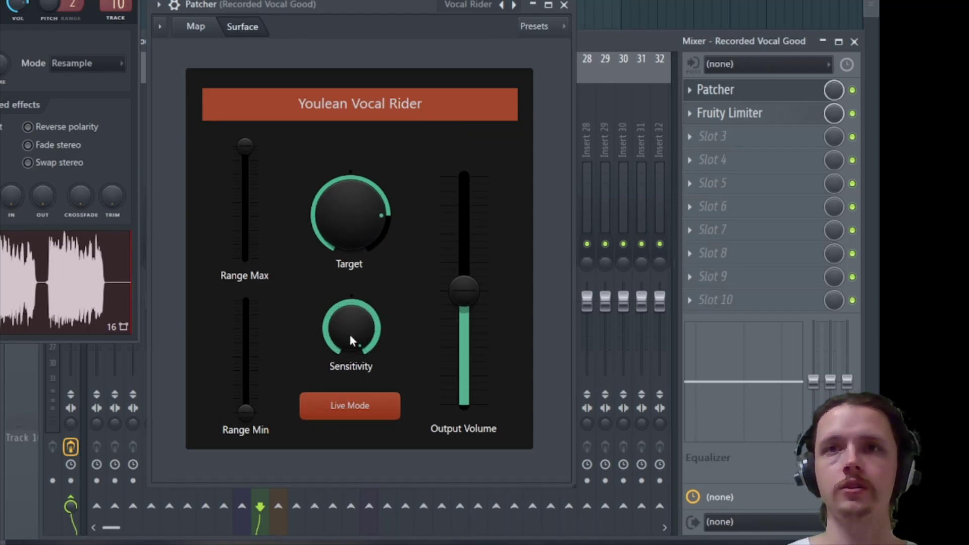
key("F9")
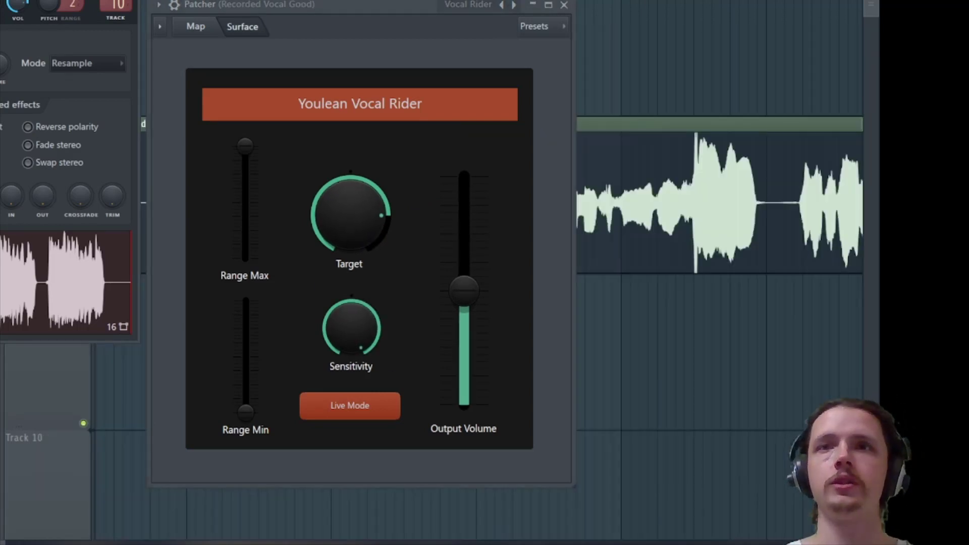
left_click(565, 5)
key("F9")
- Consolidate the Recorded Vocal clip as a 24Bit int stereo WAV with insert and master effects enabled, and deselect the result
left_click_drag(381, 81, 392, 243)
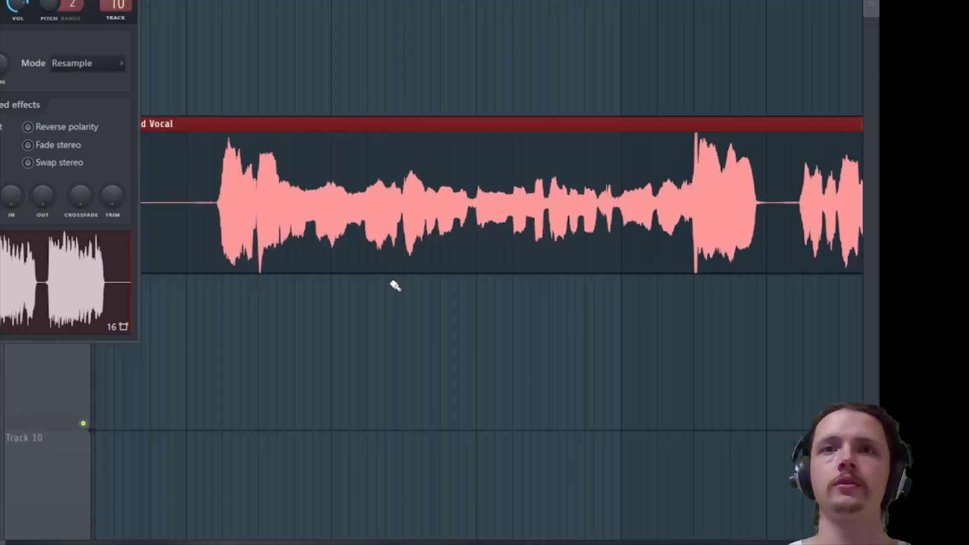
key("ctrl+alt+c")
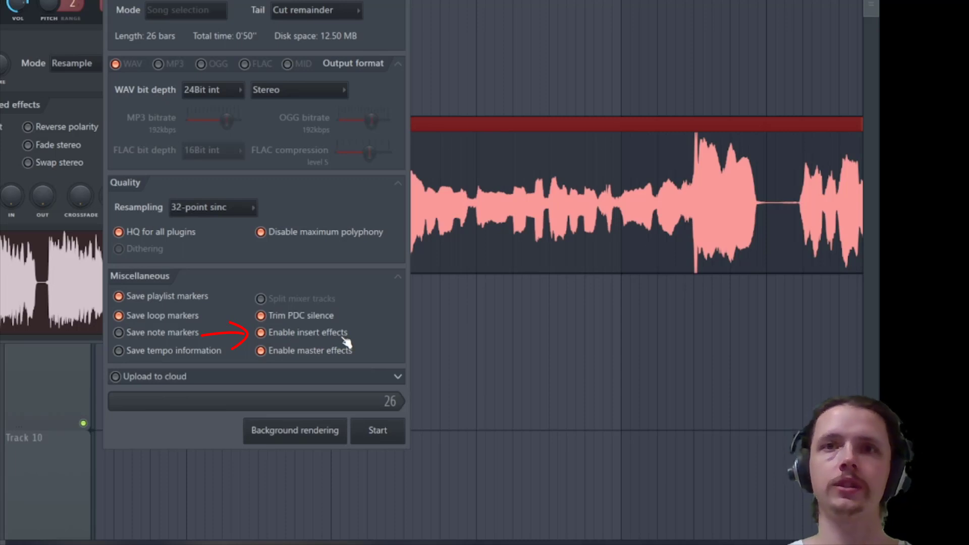
left_click(380, 432)
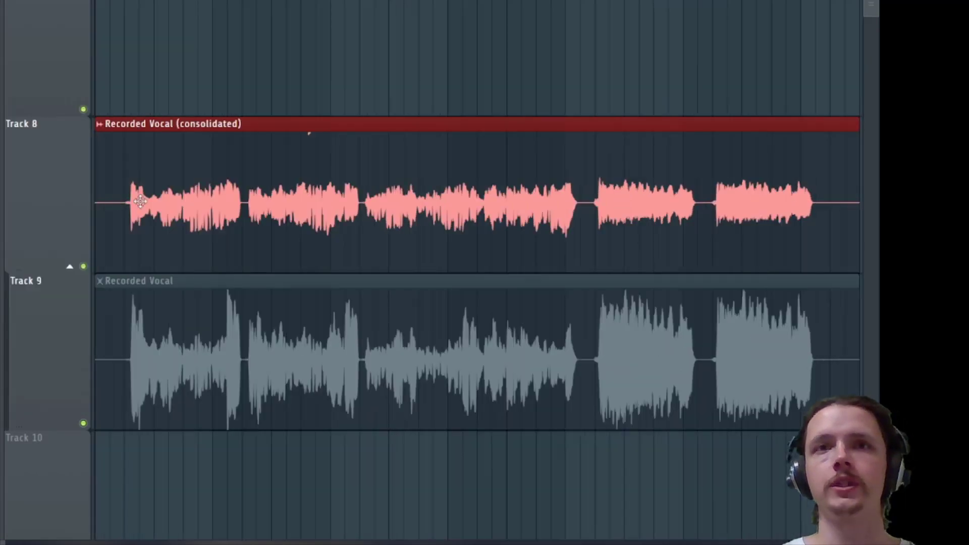
left_click(350, 70)
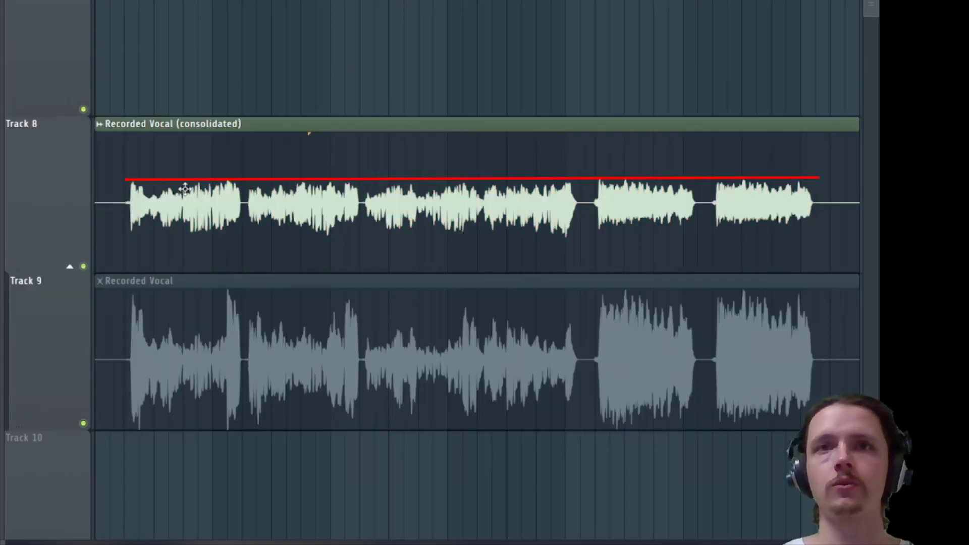